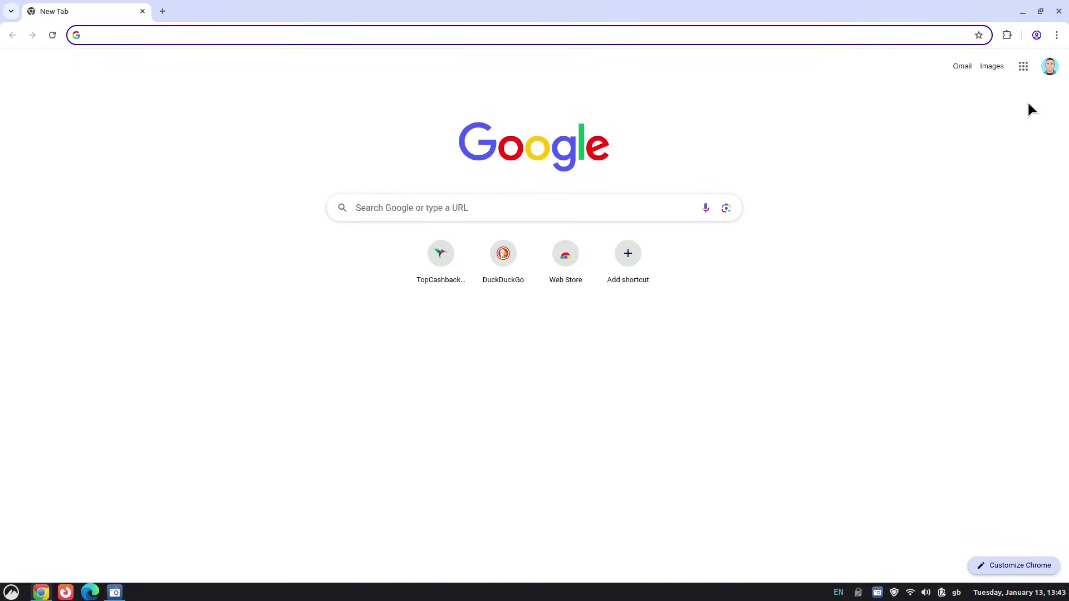
# Step: Go to Chrome's Settings > Privacy and security > Security and scroll to Use secure DNS
pyautogui.click(1057, 36)
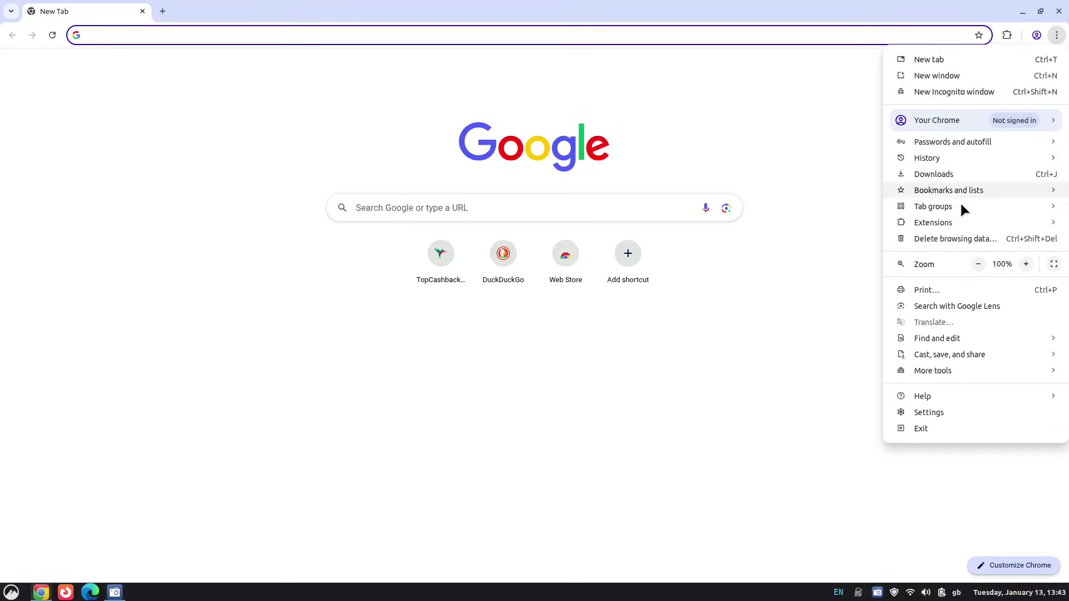
pyautogui.click(945, 412)
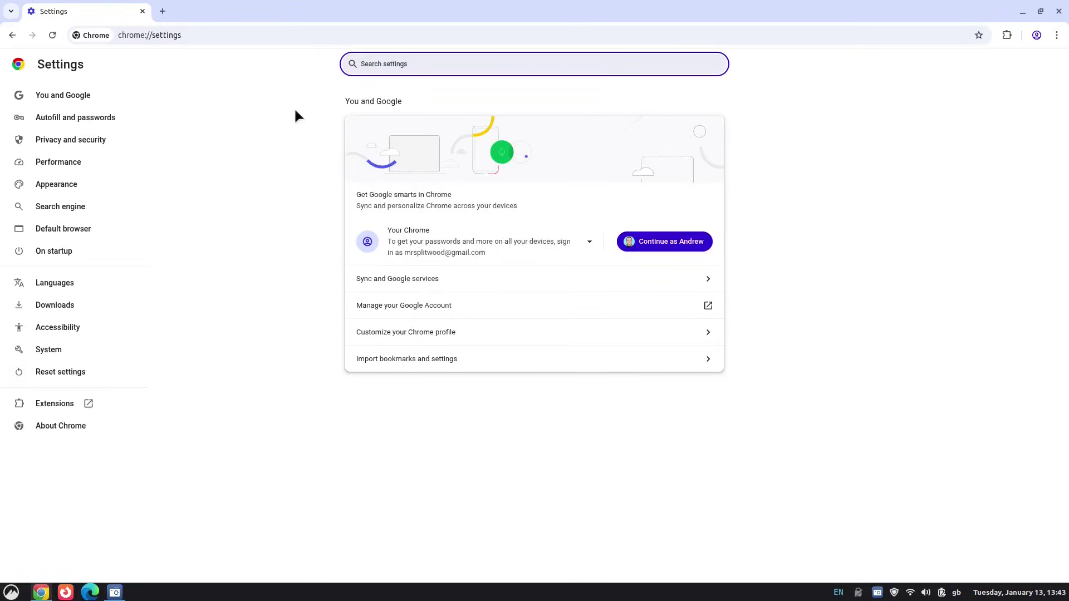
pyautogui.click(79, 141)
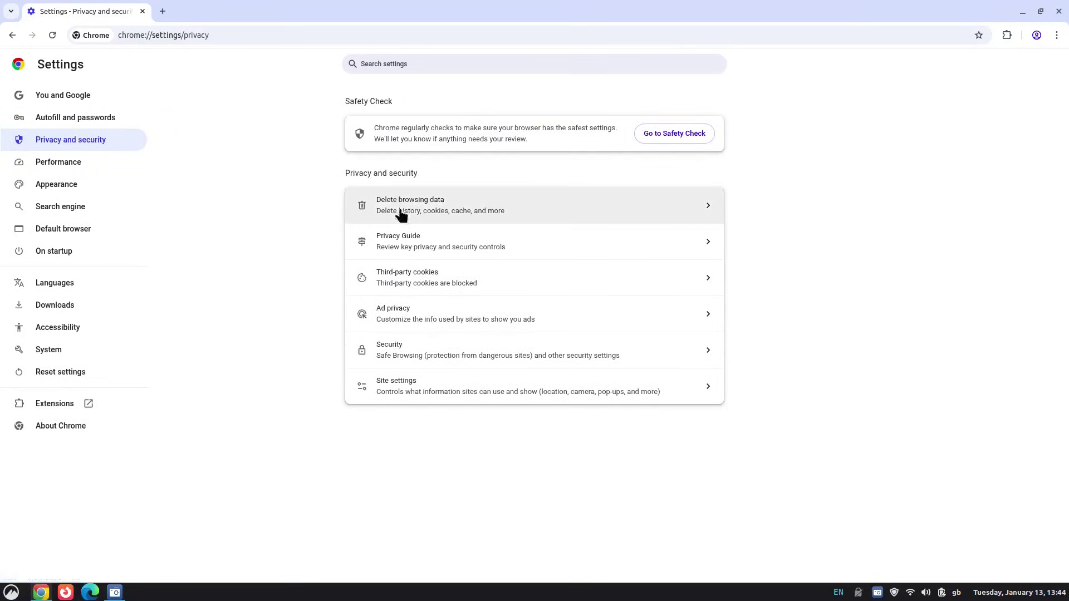
pyautogui.click(417, 353)
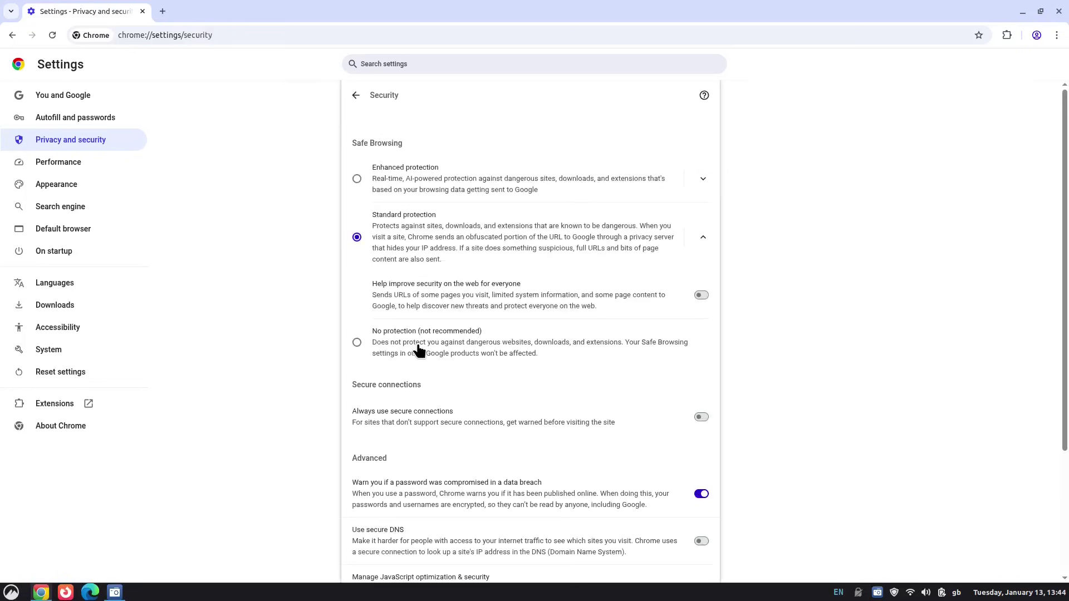
pyautogui.scroll(-3, 702, 204)
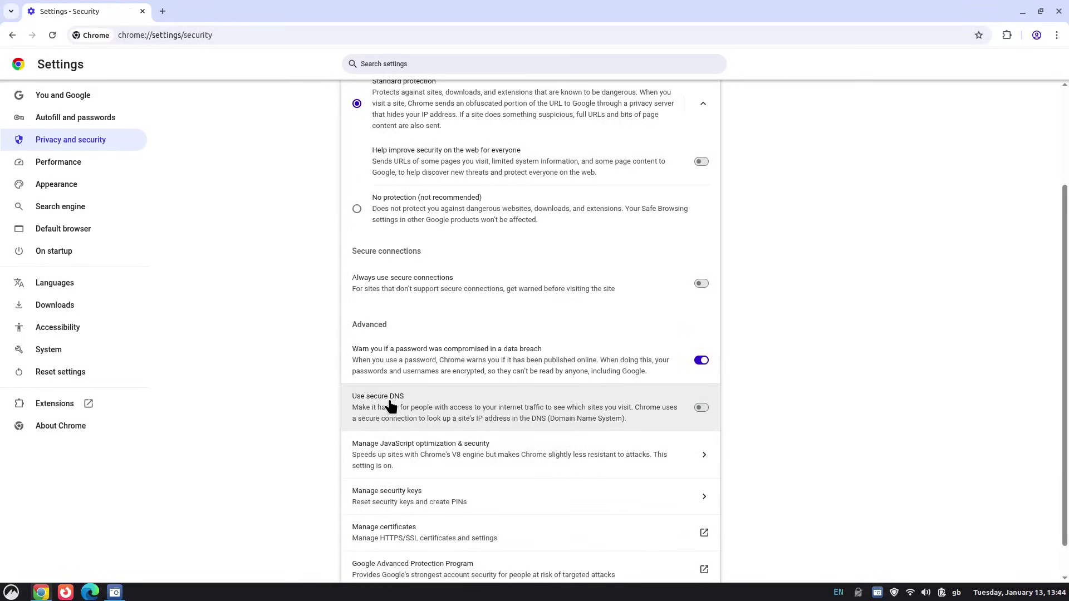
# Step: Turn on Chrome's Use secure DNS and pick Cloudflare (1.1.1.1) as the provider
pyautogui.click(700, 408)
pyautogui.scroll(-1, 663, 217)
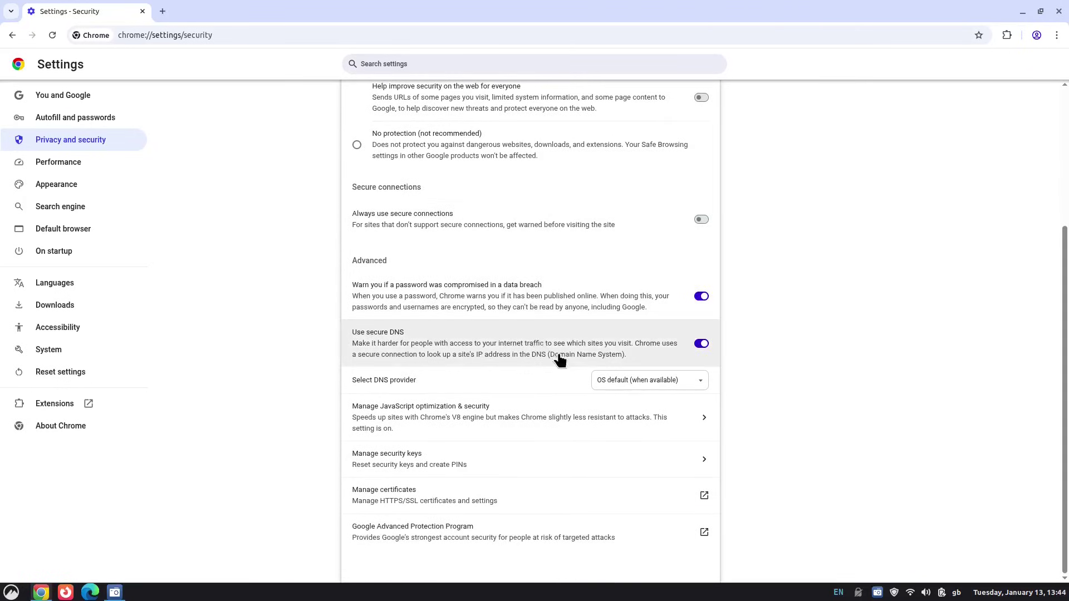
pyautogui.click(625, 382)
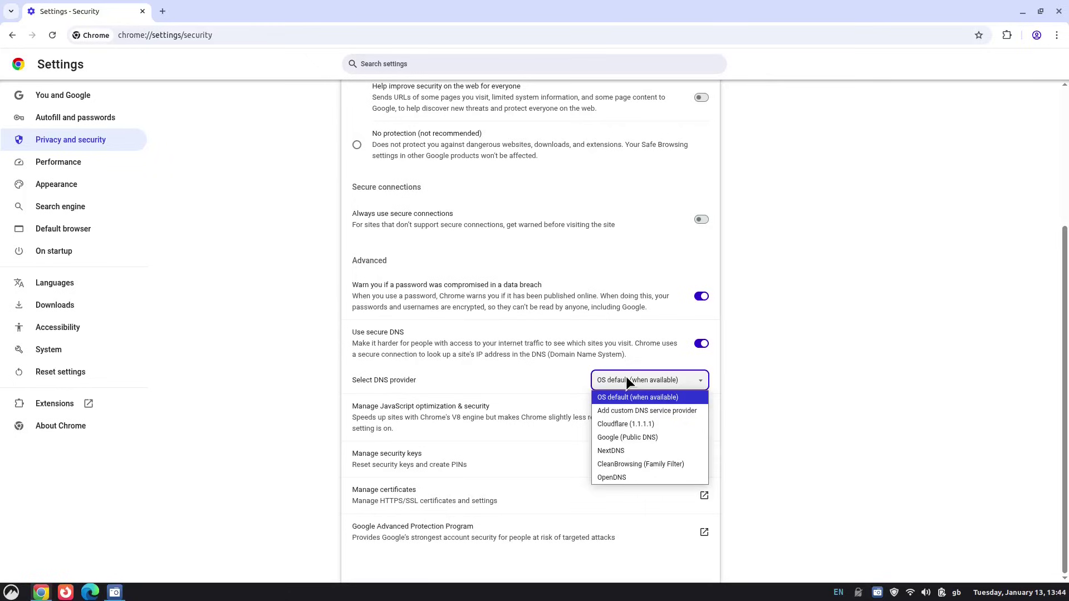
pyautogui.click(637, 422)
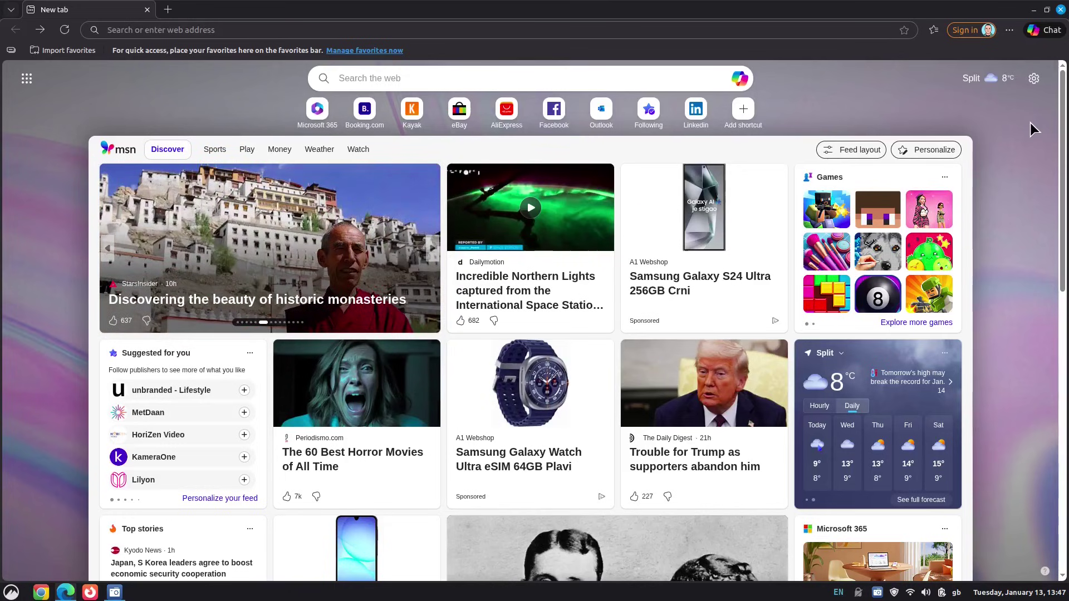
# Step: Navigate to Edge's Settings > Privacy, search, and services > Security page
pyautogui.click(1009, 30)
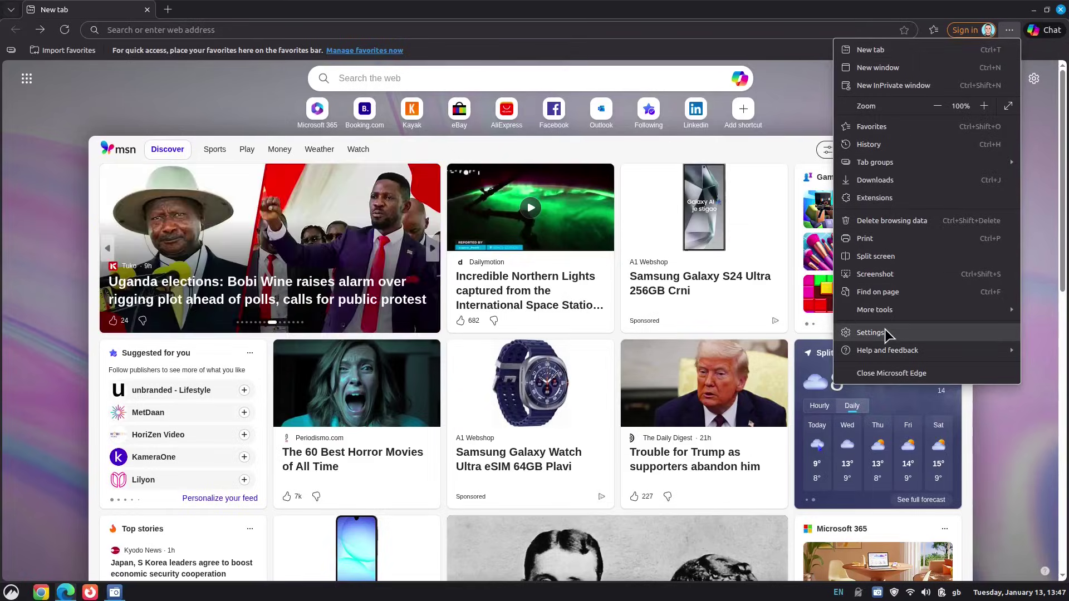
pyautogui.click(870, 333)
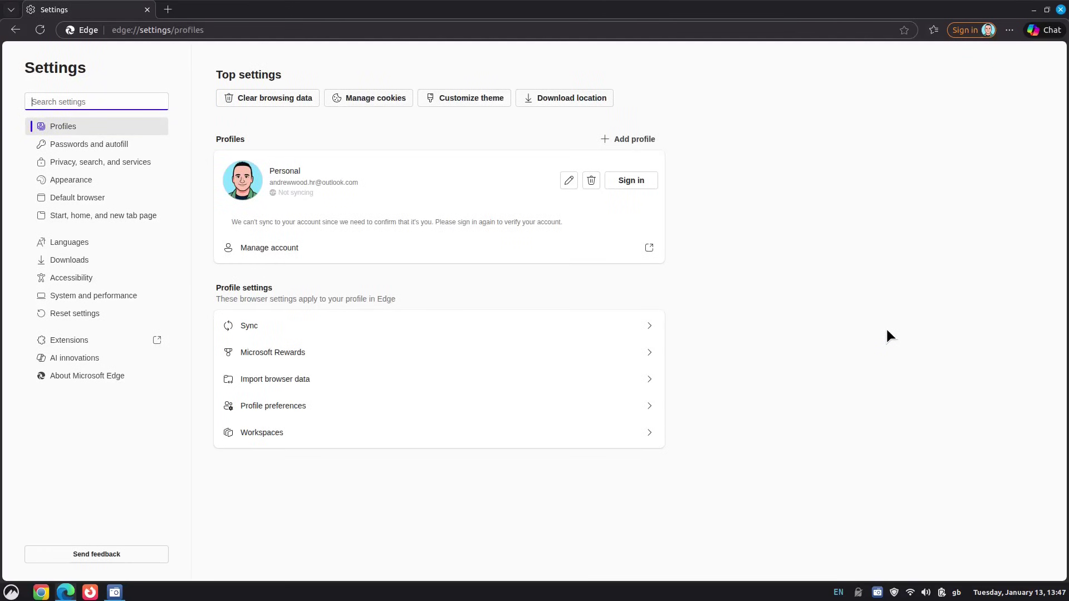
pyautogui.click(101, 166)
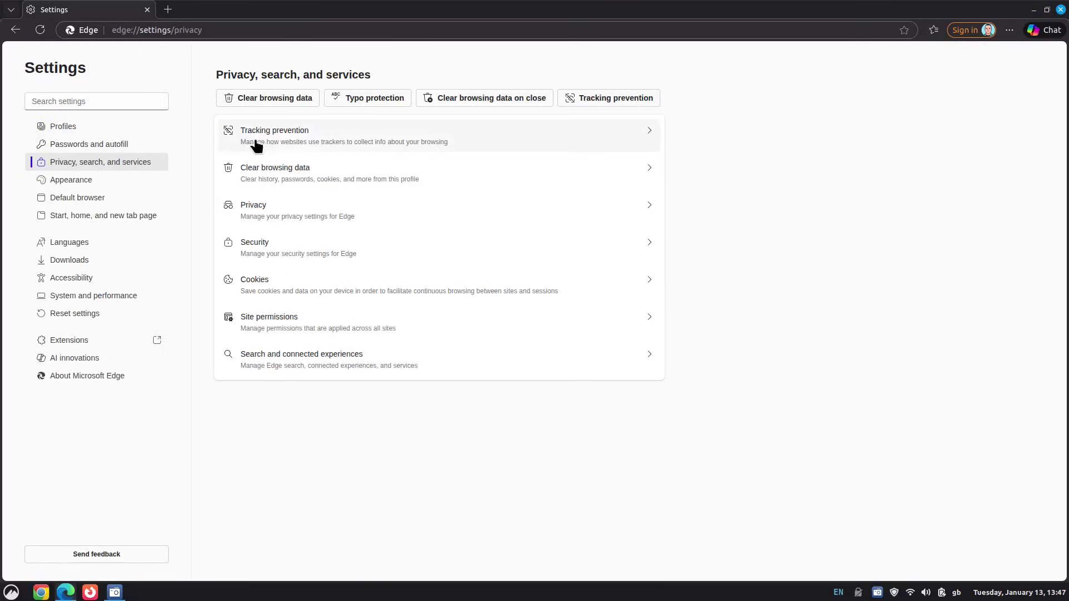
pyautogui.click(311, 248)
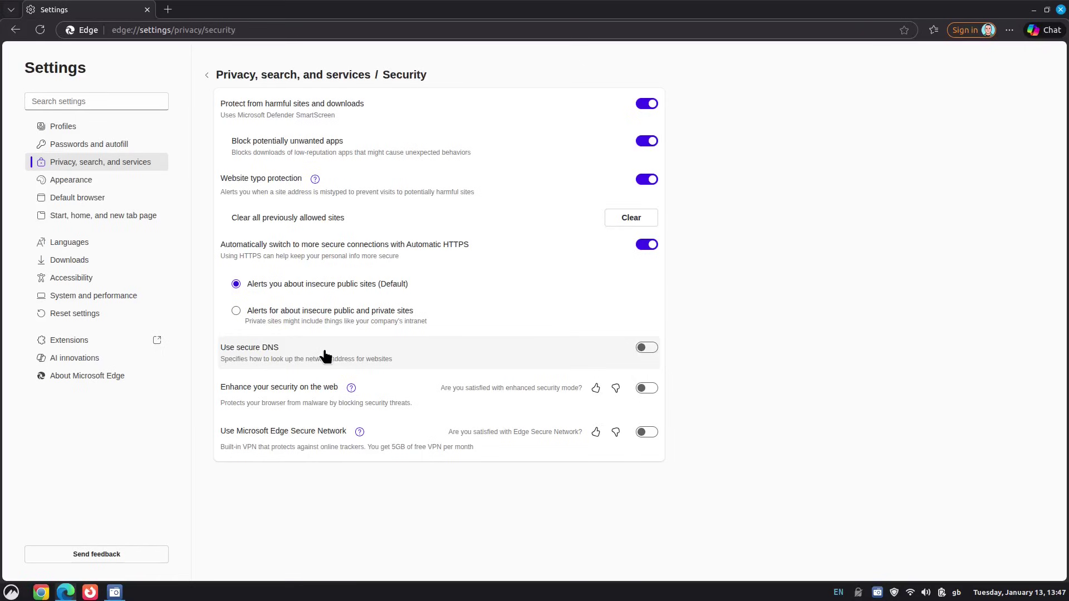
# Step: Enable Edge's Use secure DNS with Cloudflare (1.1.1.1) chosen as the service provider
pyautogui.click(643, 351)
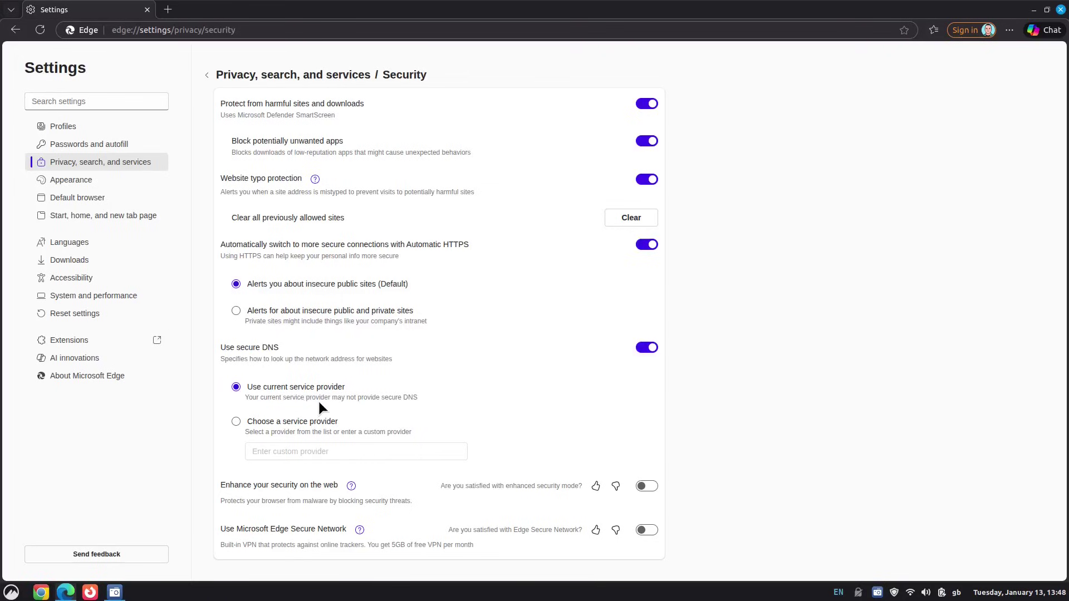
pyautogui.click(237, 422)
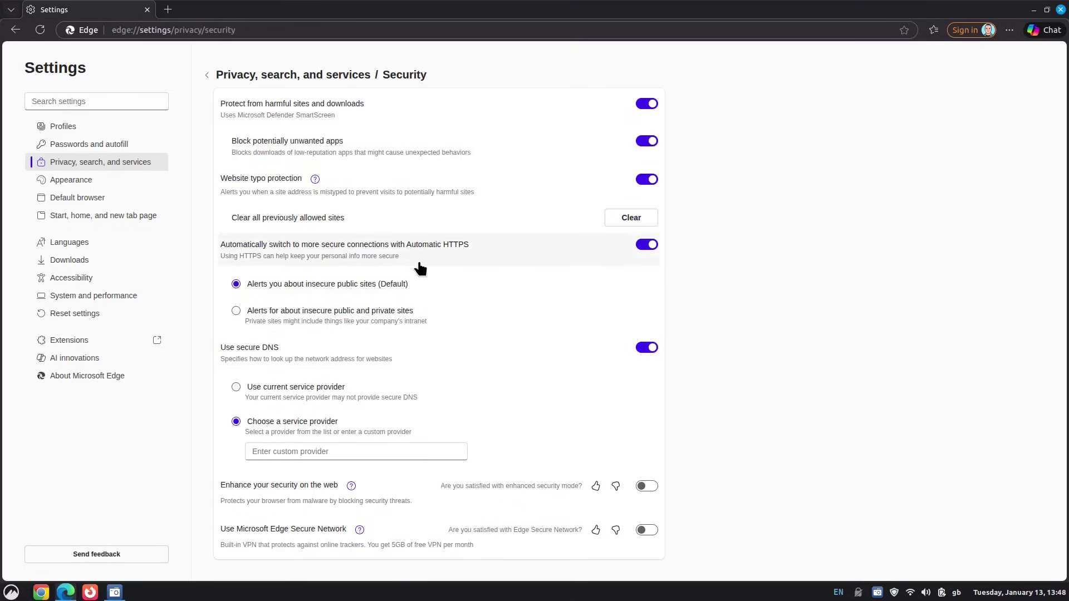
pyautogui.click(316, 452)
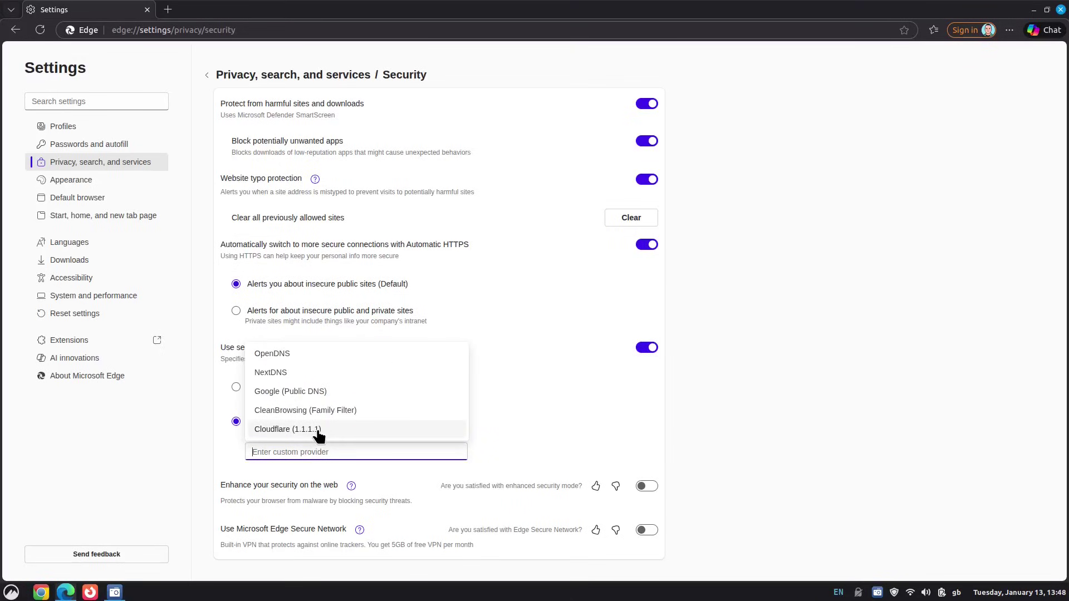
pyautogui.click(319, 430)
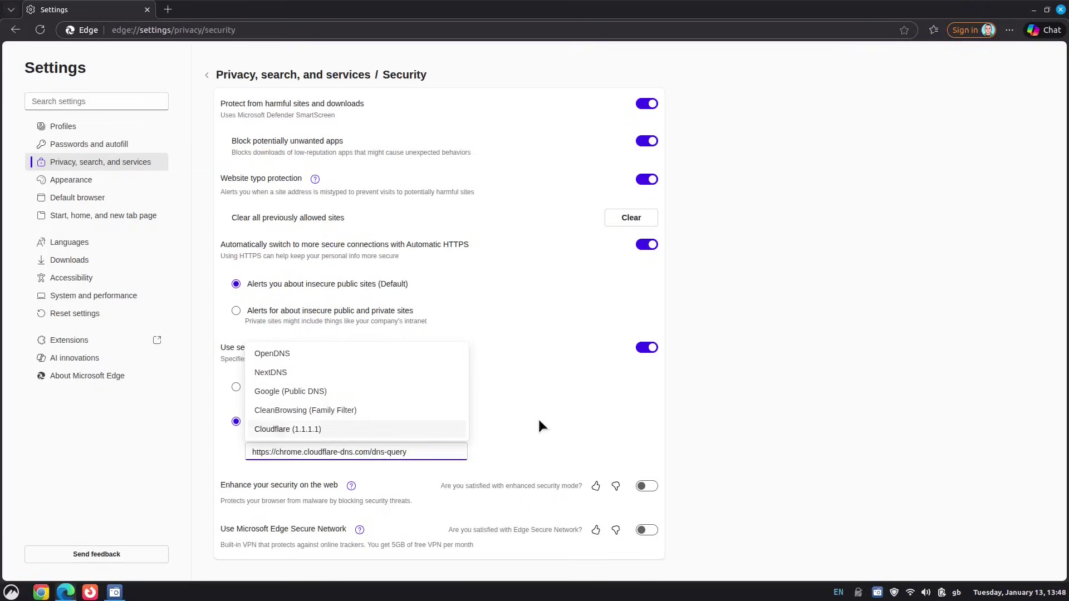
pyautogui.click(746, 376)
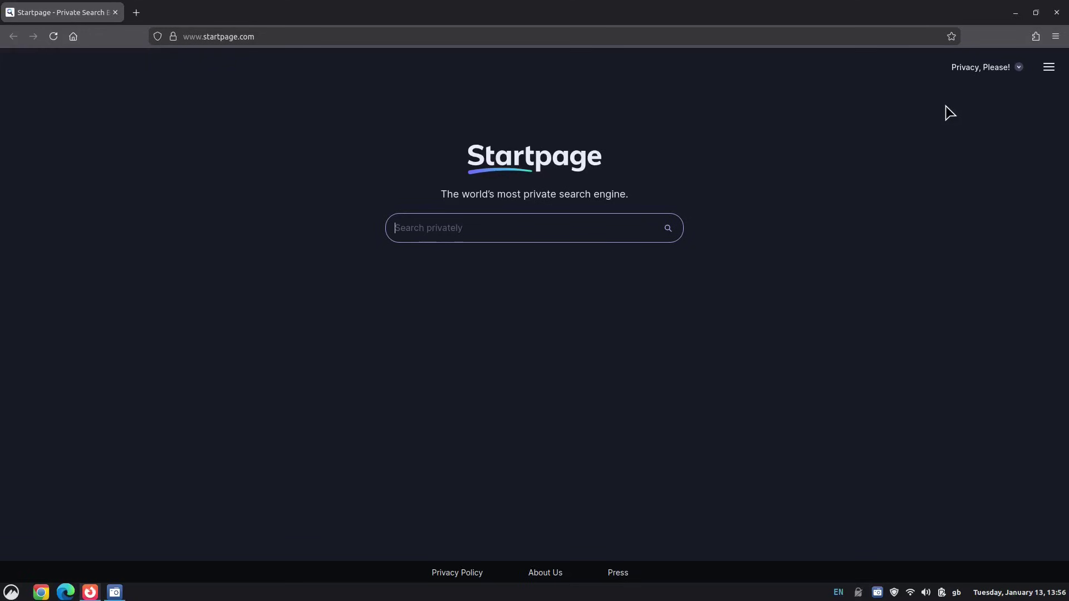
# Step: Go to Firefox's Settings > Privacy & Security and scroll down to the DNS over HTTPS section
pyautogui.click(1055, 36)
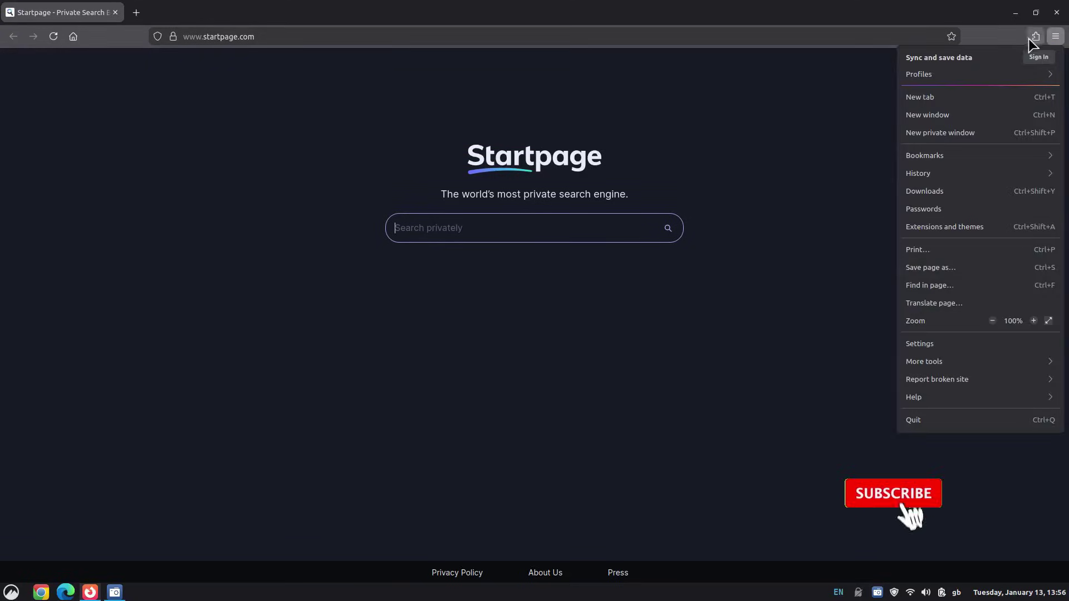
pyautogui.click(924, 343)
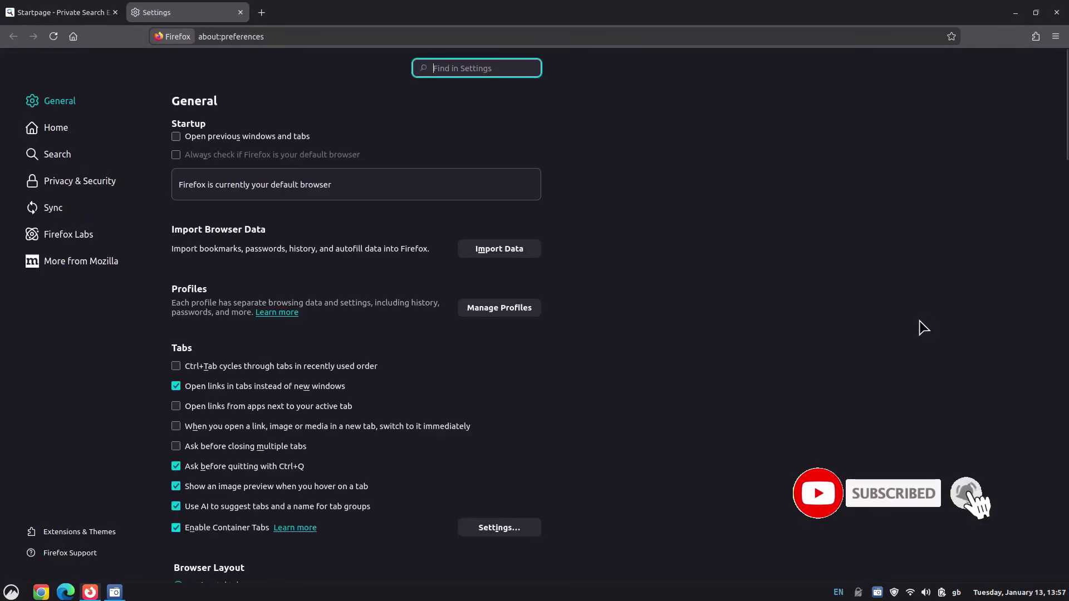
pyautogui.click(109, 188)
pyautogui.scroll(-10, 670, 225)
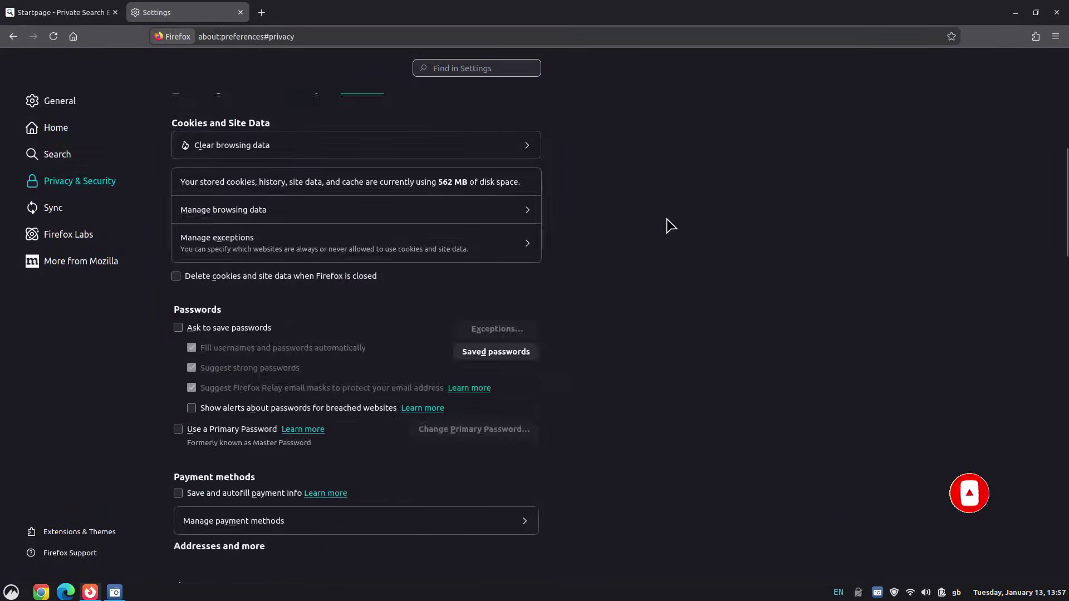
pyautogui.scroll(-15, 670, 225)
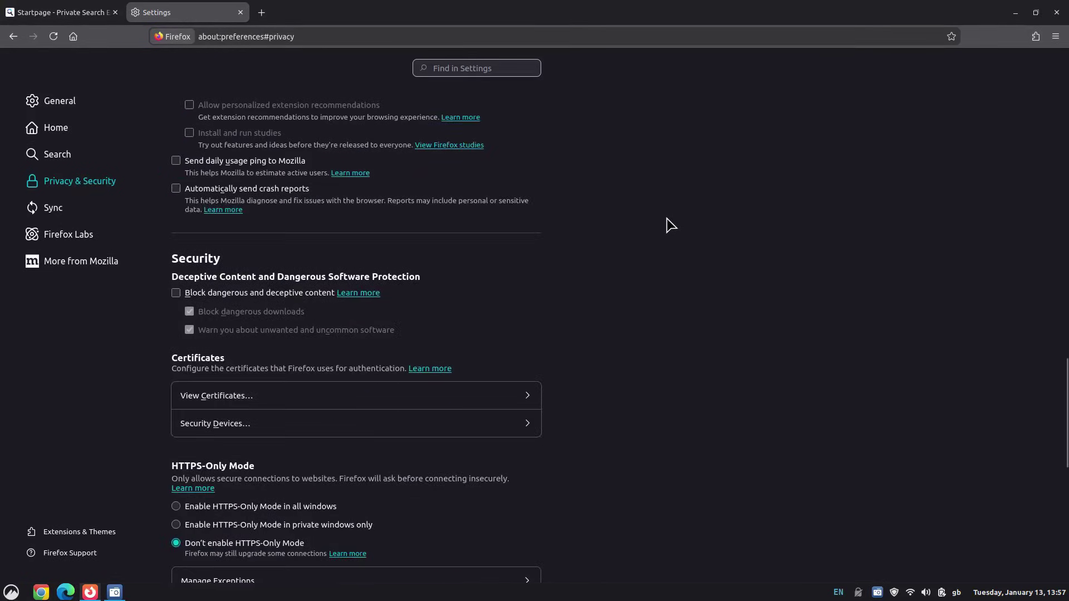
pyautogui.scroll(-5, 670, 225)
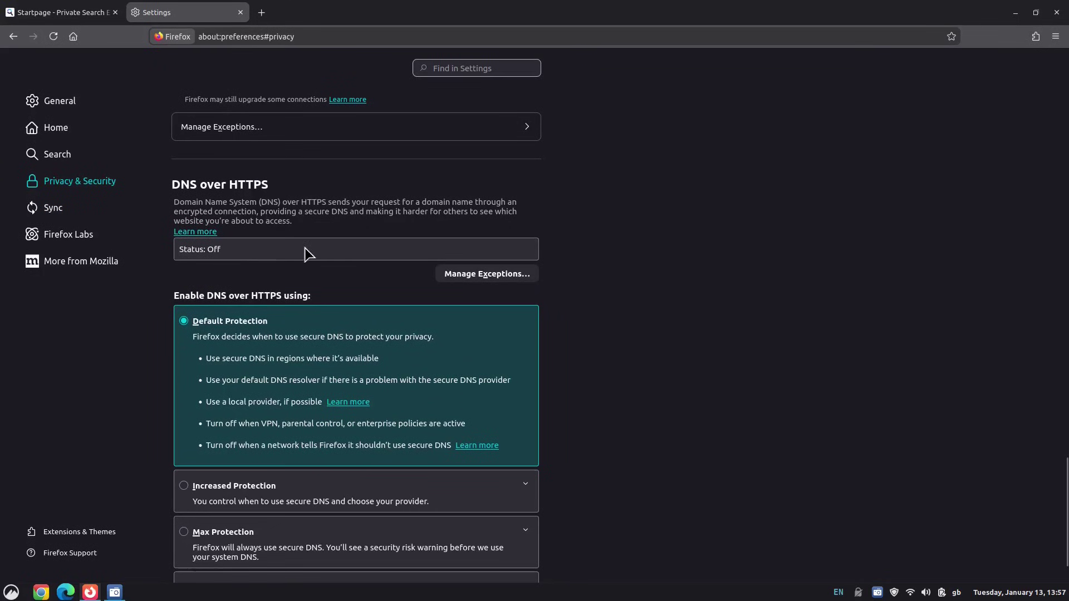
pyautogui.scroll(-1, 692, 240)
pyautogui.scroll(-2, 691, 241)
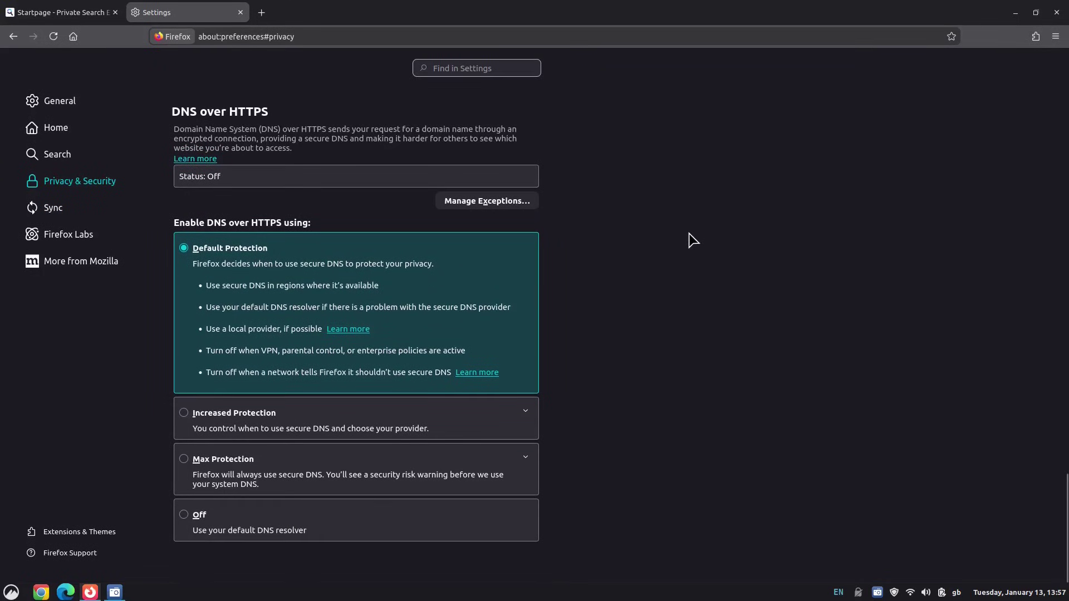
# Step: Set Firefox's DNS over HTTPS to Max Protection, keeping Cloudflare (Default) as provider
pyautogui.click(190, 460)
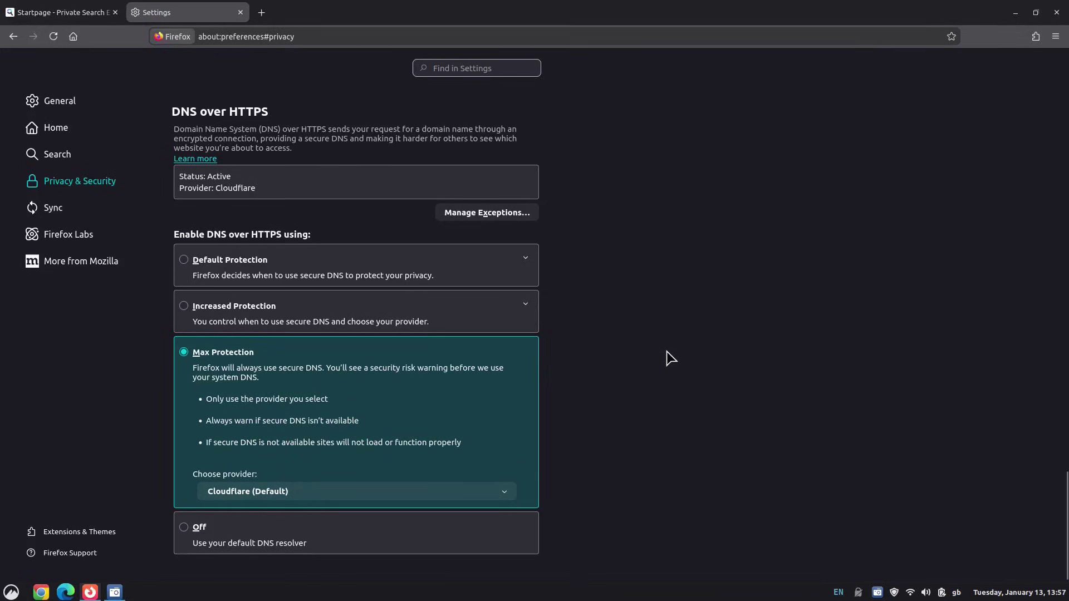
pyautogui.scroll(3, 671, 357)
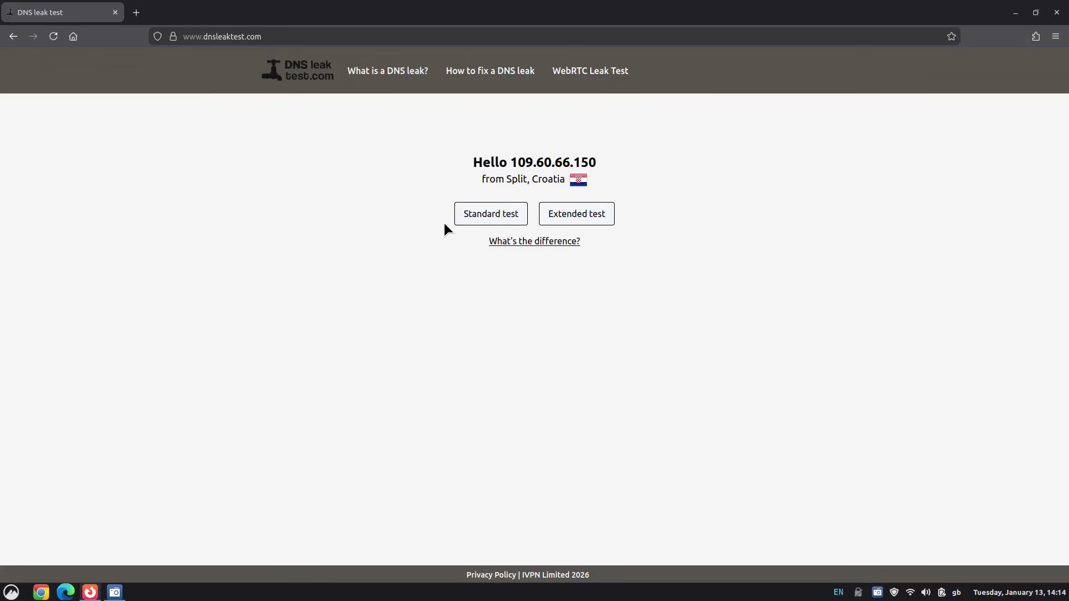
# Step: Run the Standard test on dnsleaktest.com, which reports four A1 Hrvatska Mobile servers in Croatia
pyautogui.click(491, 215)
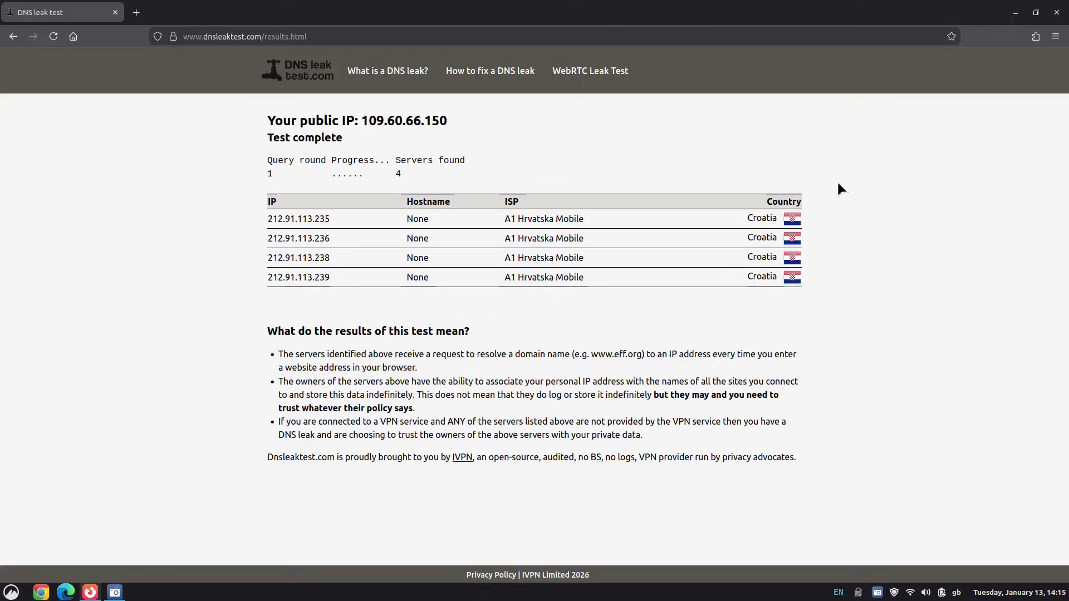
pyautogui.click(1054, 36)
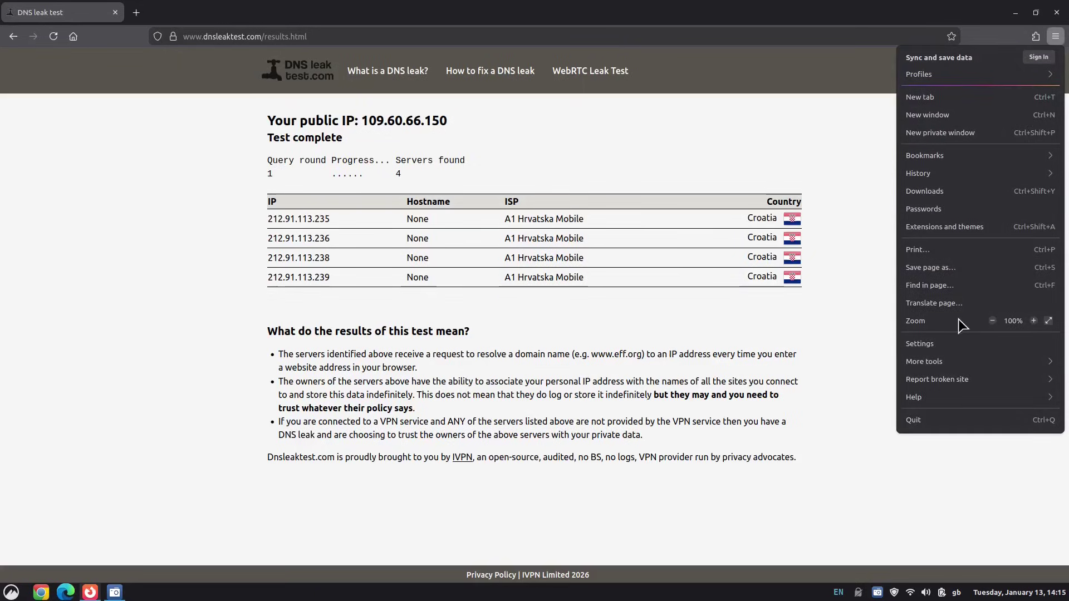
# Step: Reselect Max Protection for DNS over HTTPS in Firefox's Privacy & Security settings
pyautogui.click(962, 344)
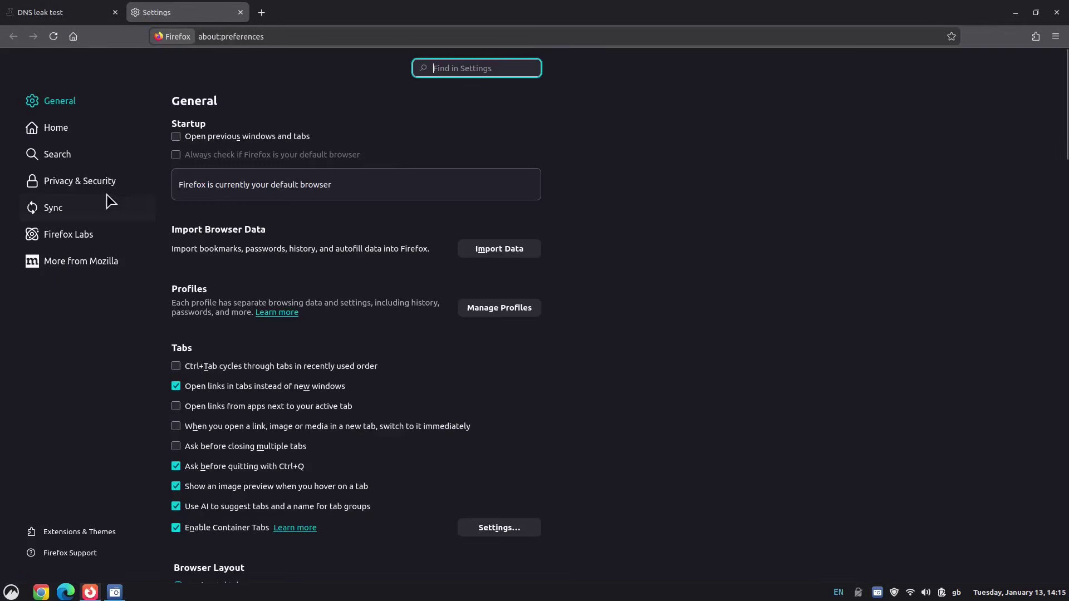
pyautogui.click(96, 183)
pyautogui.scroll(-20, 598, 254)
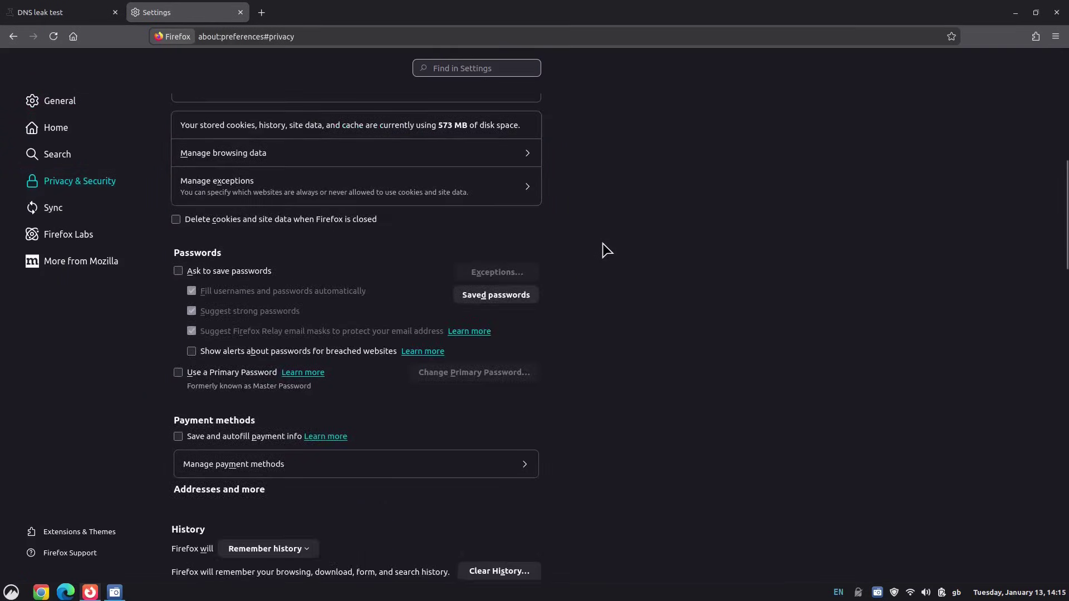
pyautogui.scroll(-15, 607, 249)
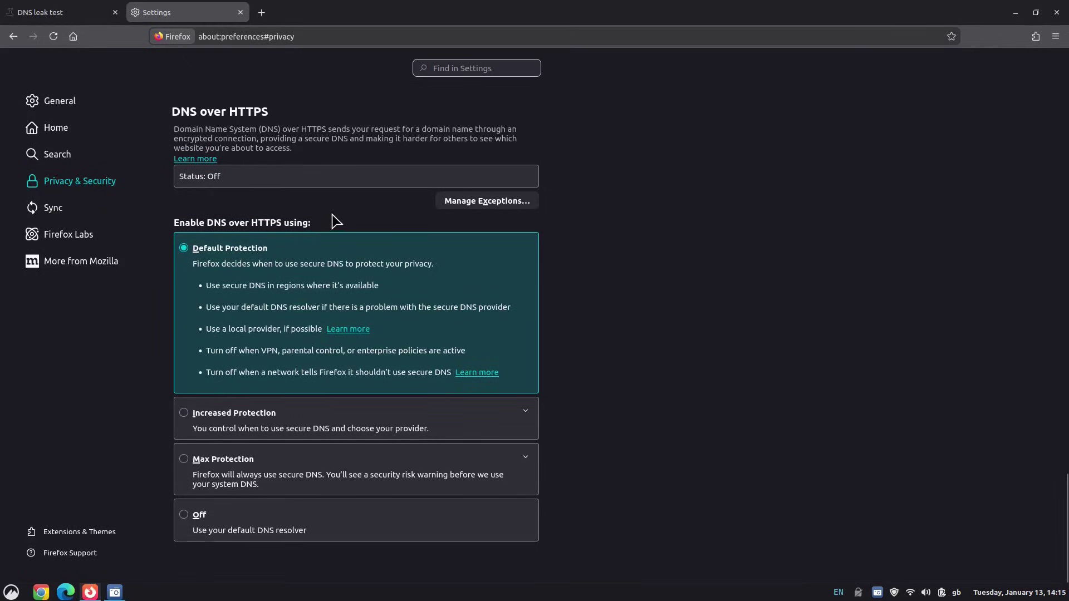
pyautogui.click(185, 461)
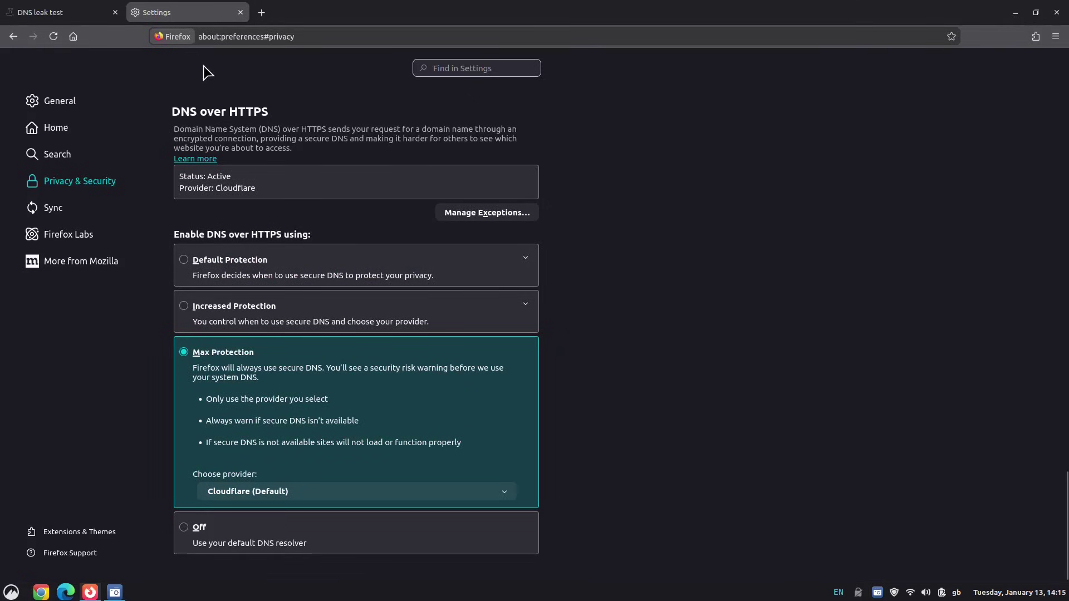
# Step: Reload the dnsleaktest.com results tab and resend so the leak test runs again
pyautogui.click(73, 15)
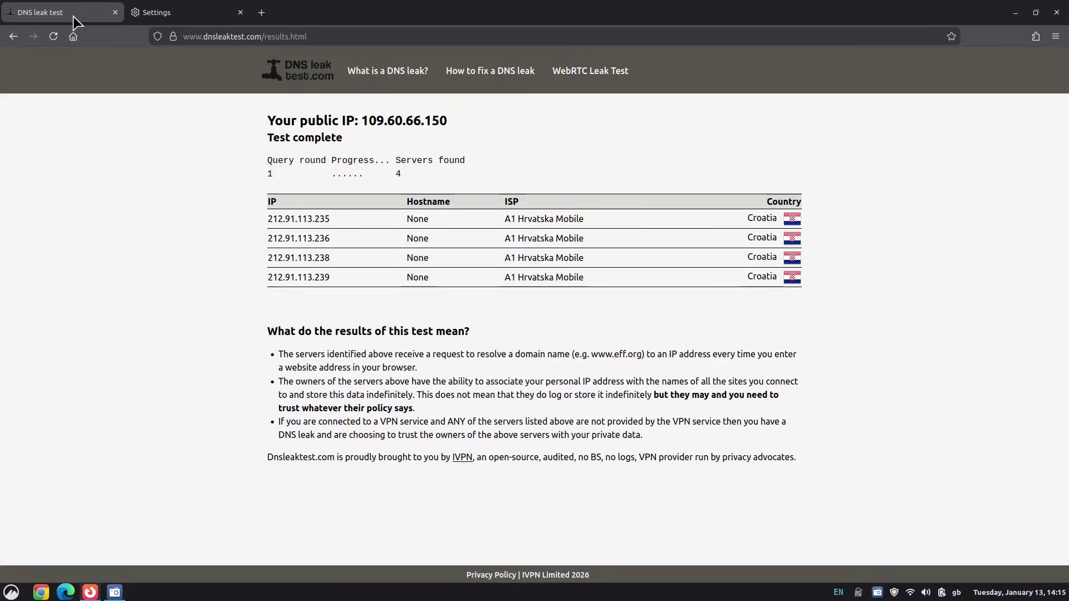
pyautogui.click(52, 37)
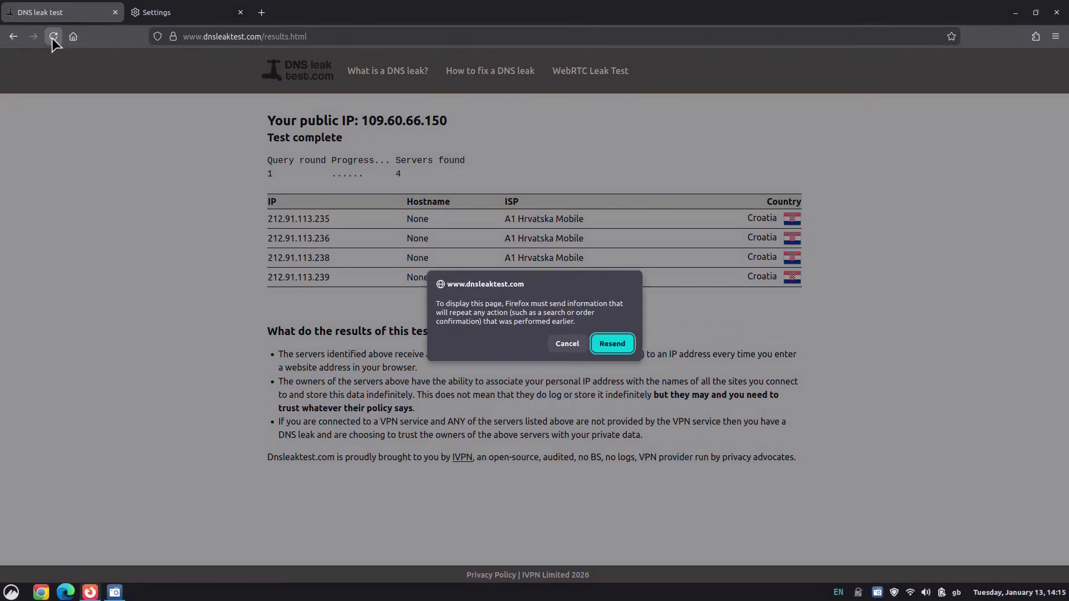
pyautogui.click(622, 345)
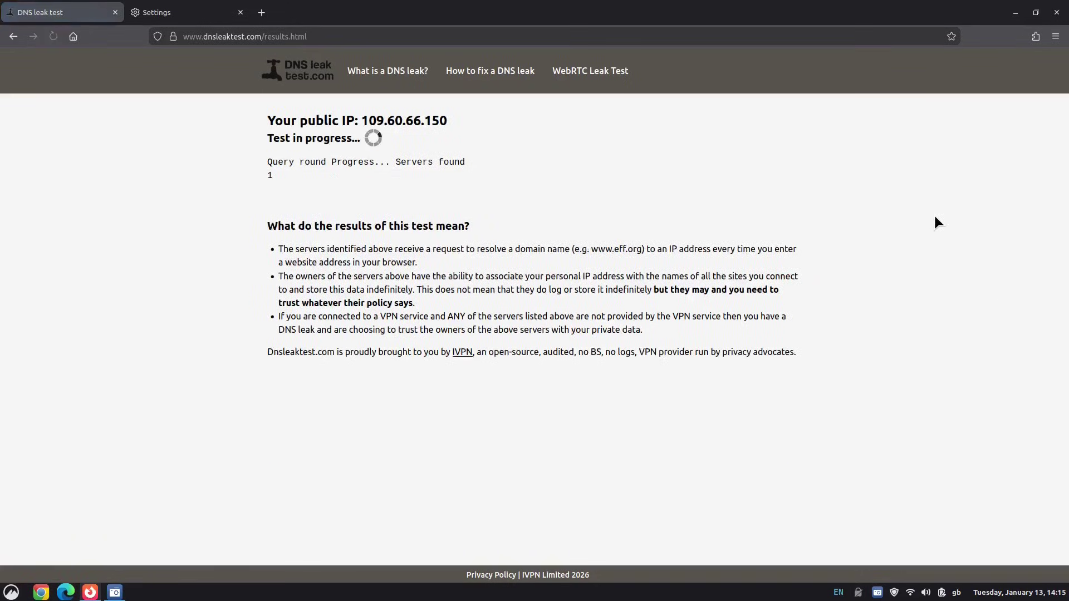